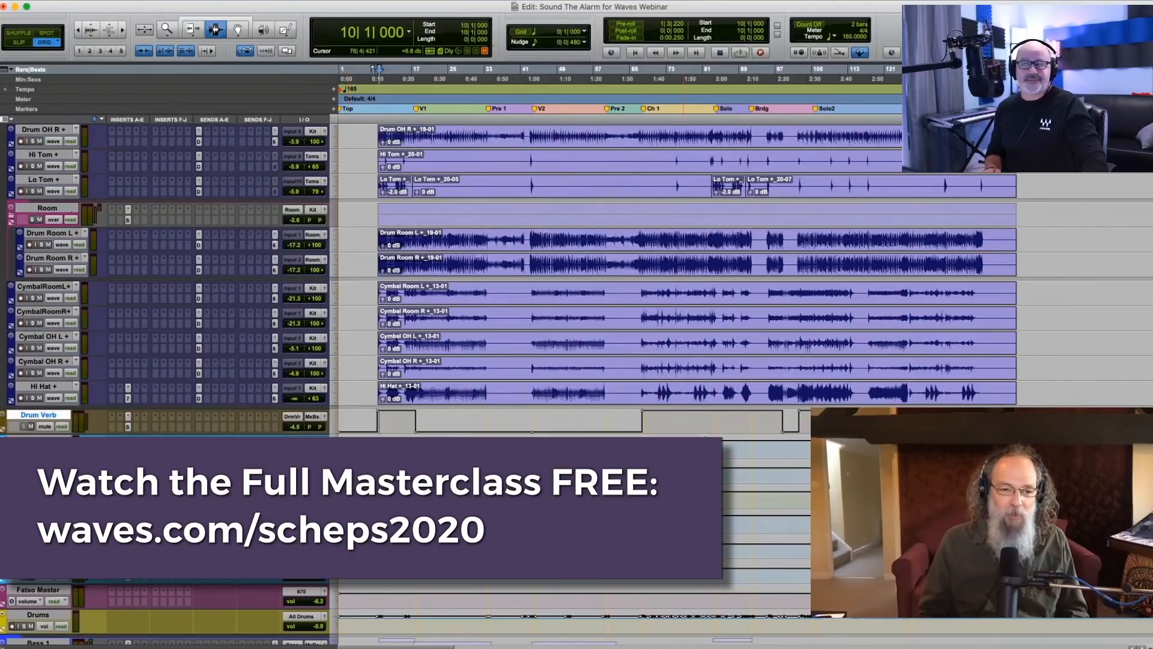
# Play the song from bar 69, at the start of Ch 1, and stop playback.
pyautogui.click(648, 424)
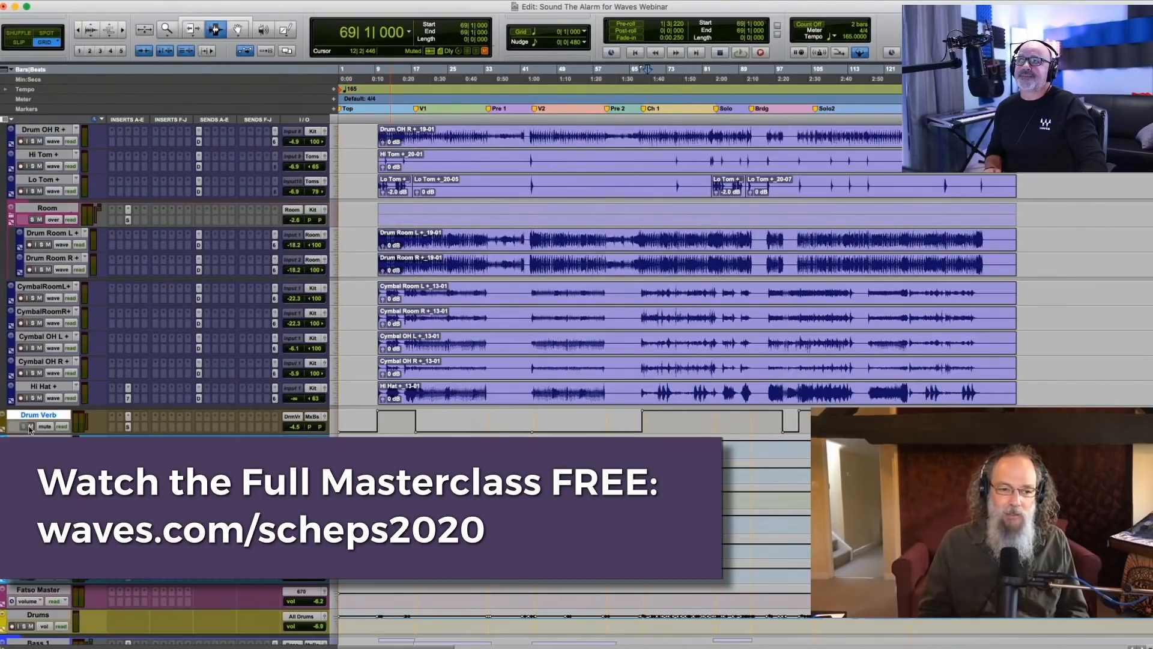
pyautogui.press('space')
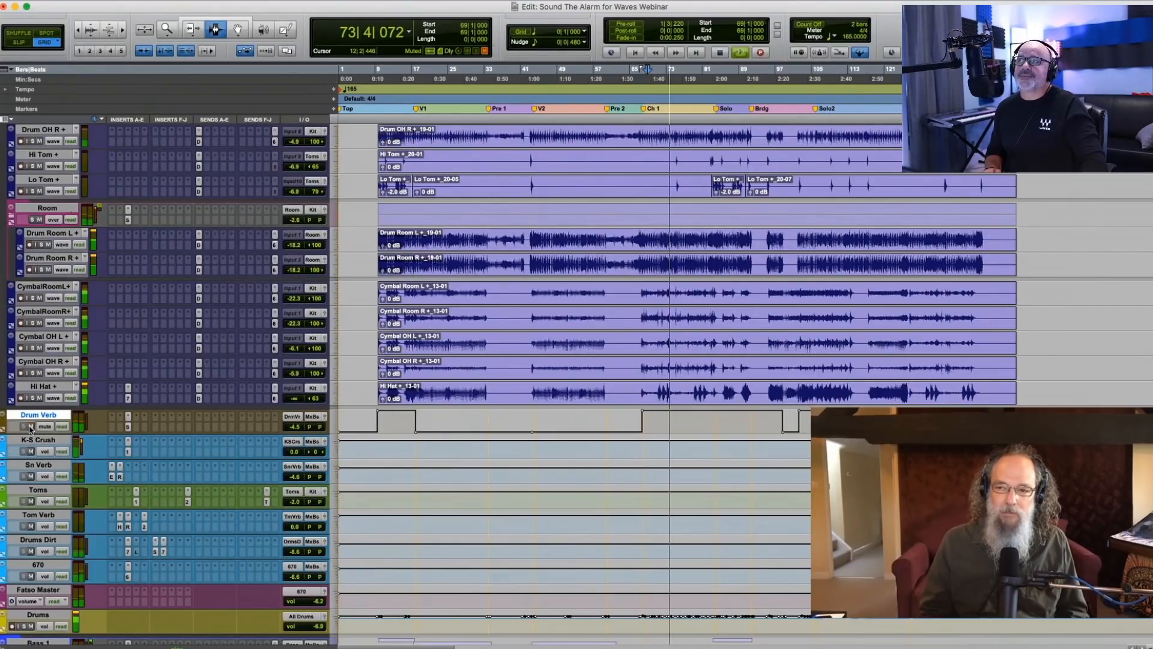
pyautogui.press('space')
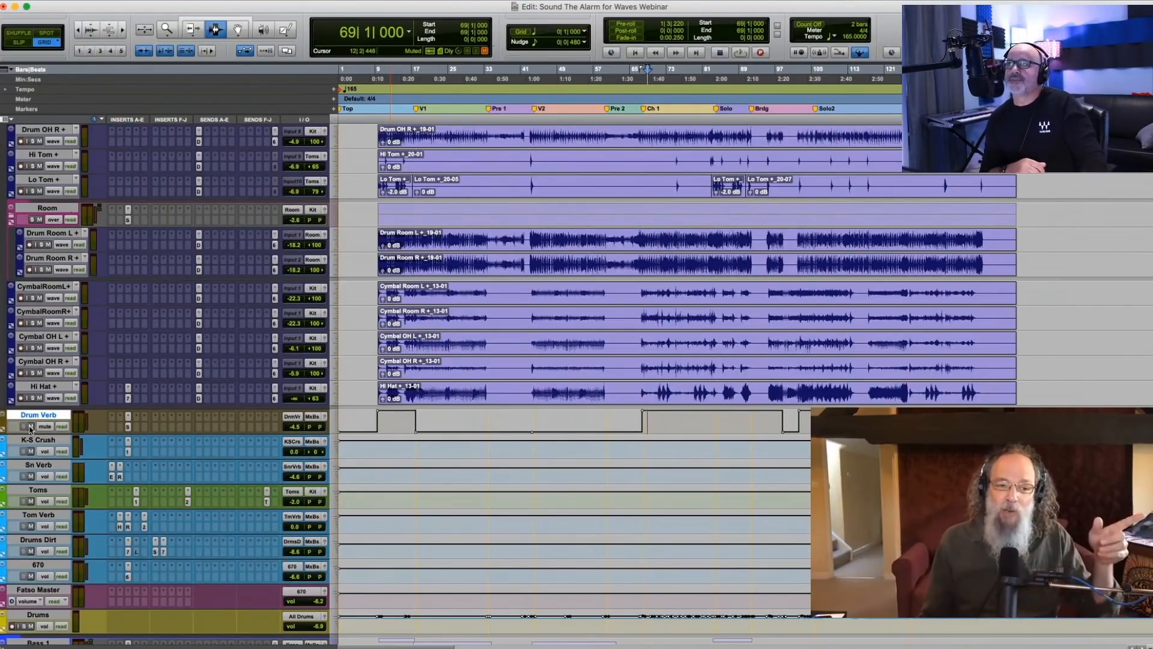
# Open the Scheps Omni Channel on the Drum Verb track, show its inserted IR-1 reverb, and move the window clear of the timeline.
pyautogui.click(127, 427)
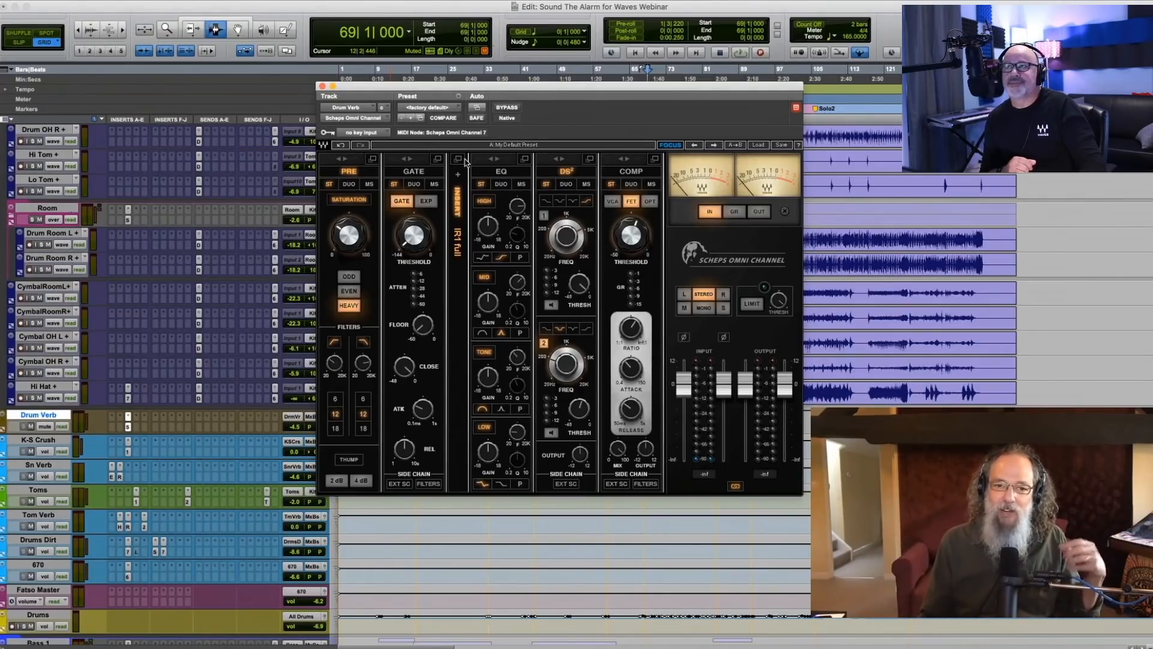
pyautogui.click(459, 247)
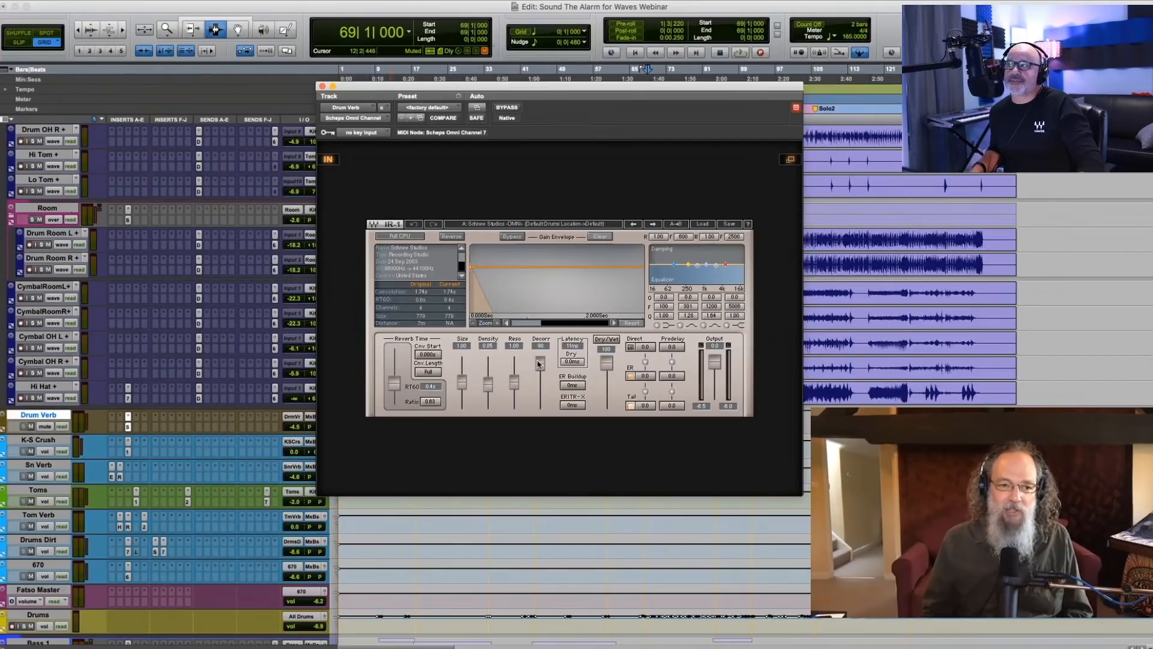
pyautogui.moveTo(490, 91); pyautogui.dragTo(309, 176)
# Play from bar 71 while setting the IR-1's Decorr to 0 and back up to 100 to compare, and stop playback.
pyautogui.click(657, 426)
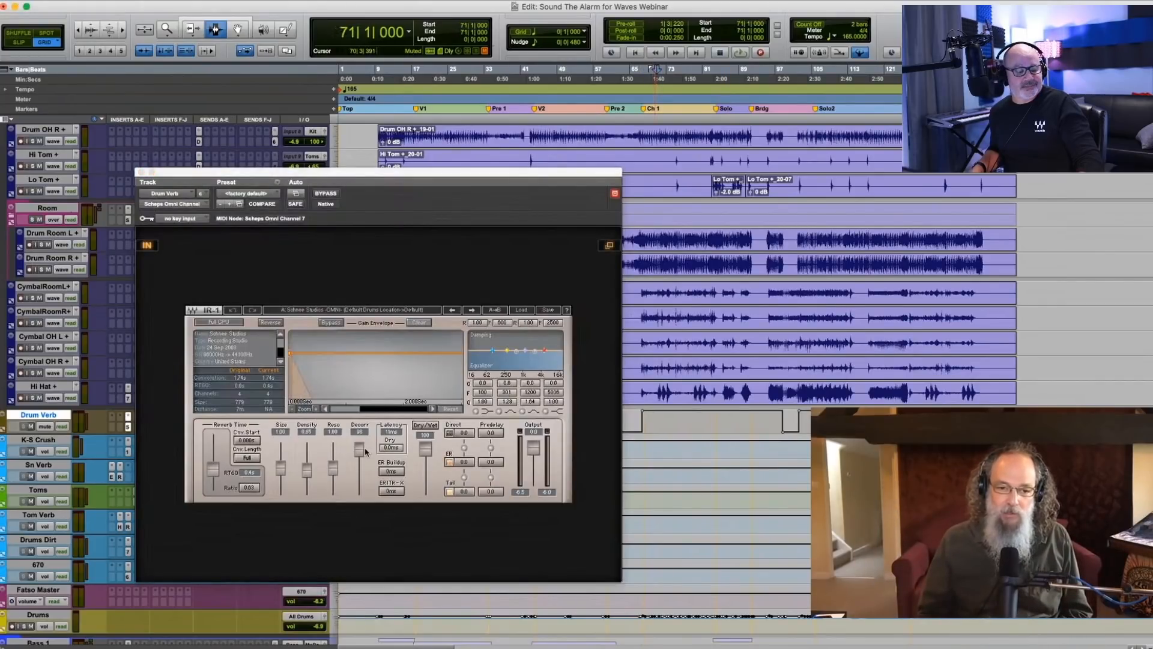
pyautogui.press('space')
pyautogui.moveTo(359, 449); pyautogui.dragTo(359, 488)
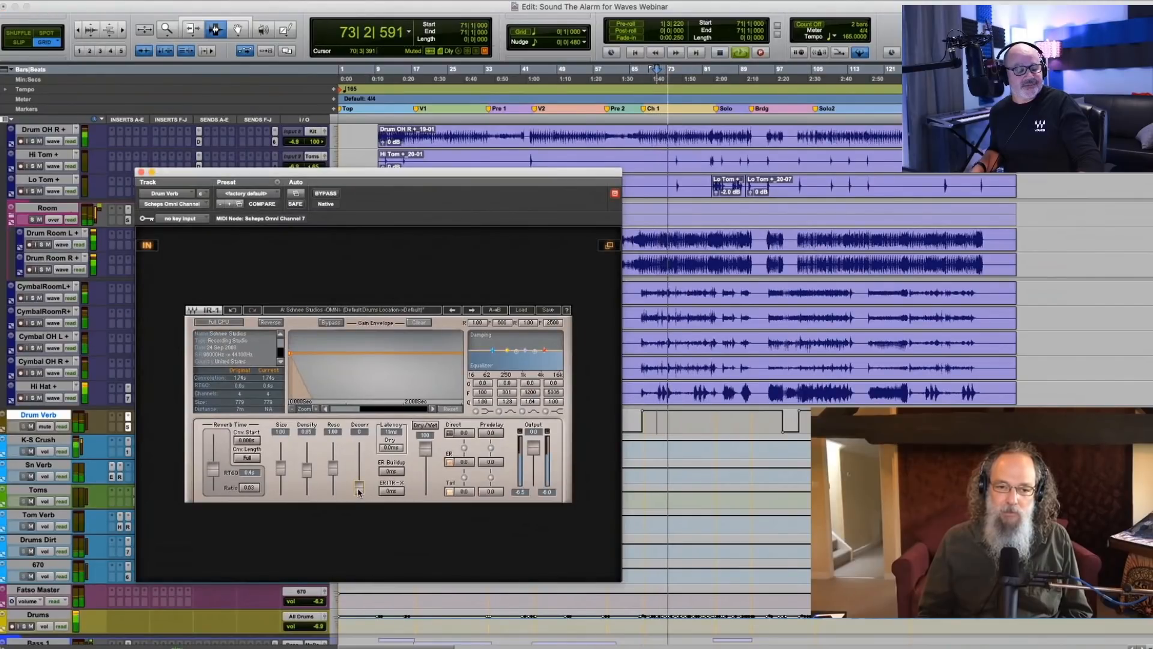
pyautogui.moveTo(358, 488); pyautogui.dragTo(358, 449)
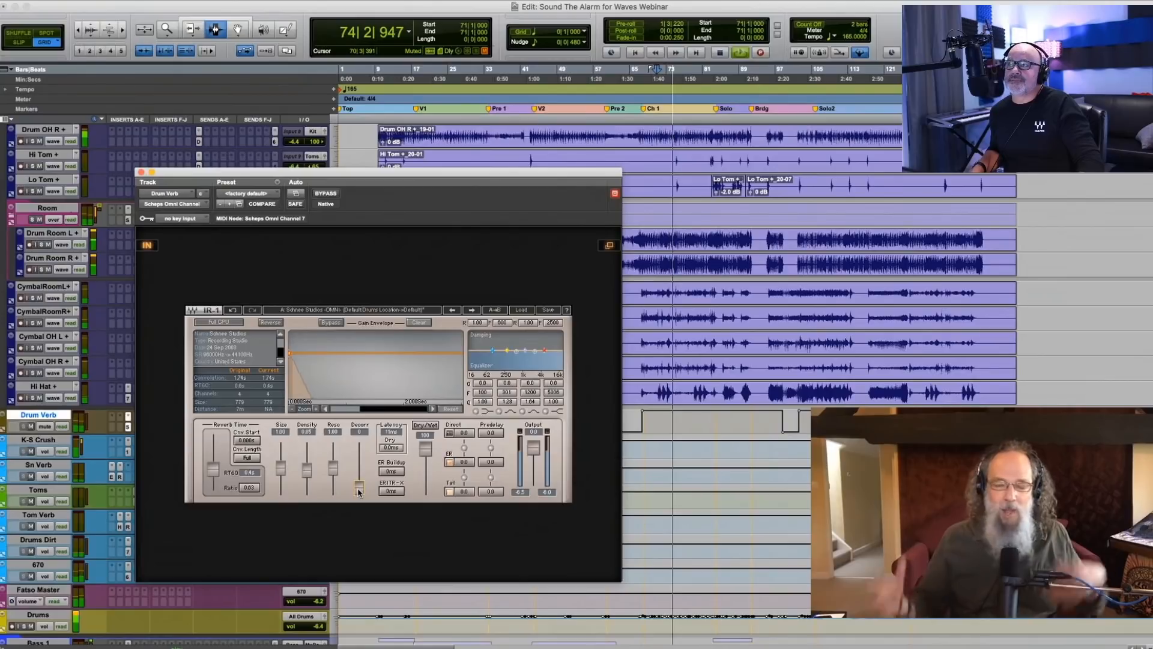
pyautogui.press('space')
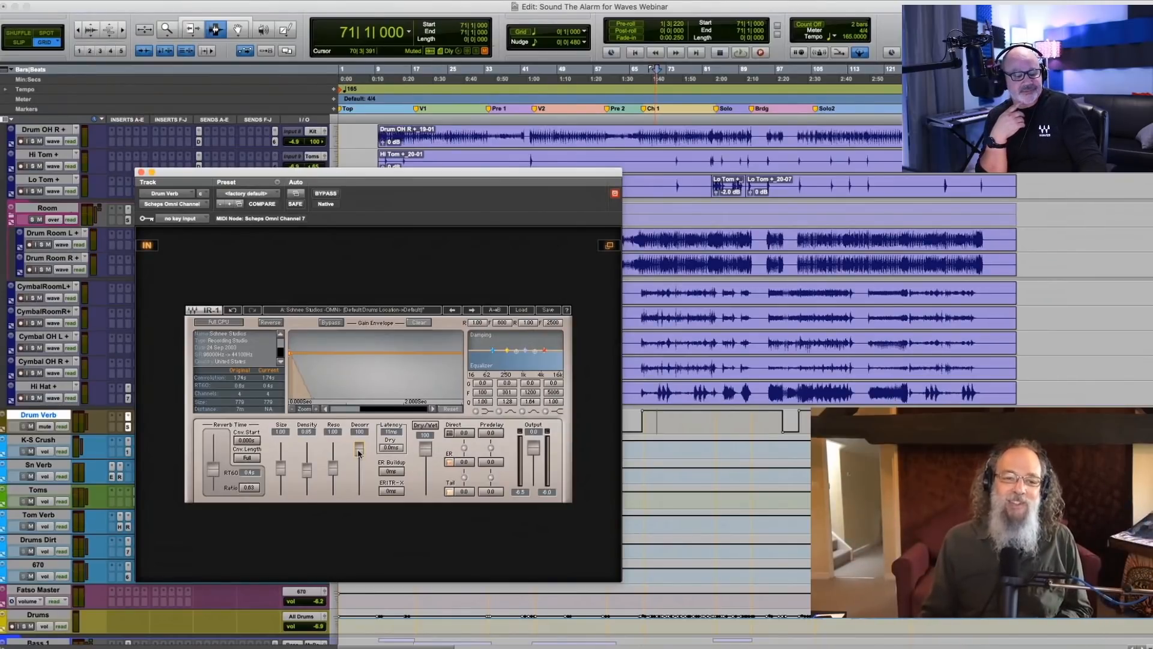
# Return from the IR-1 to the Omni Channel's module view, review it, and close the plug-in.
pyautogui.click(603, 247)
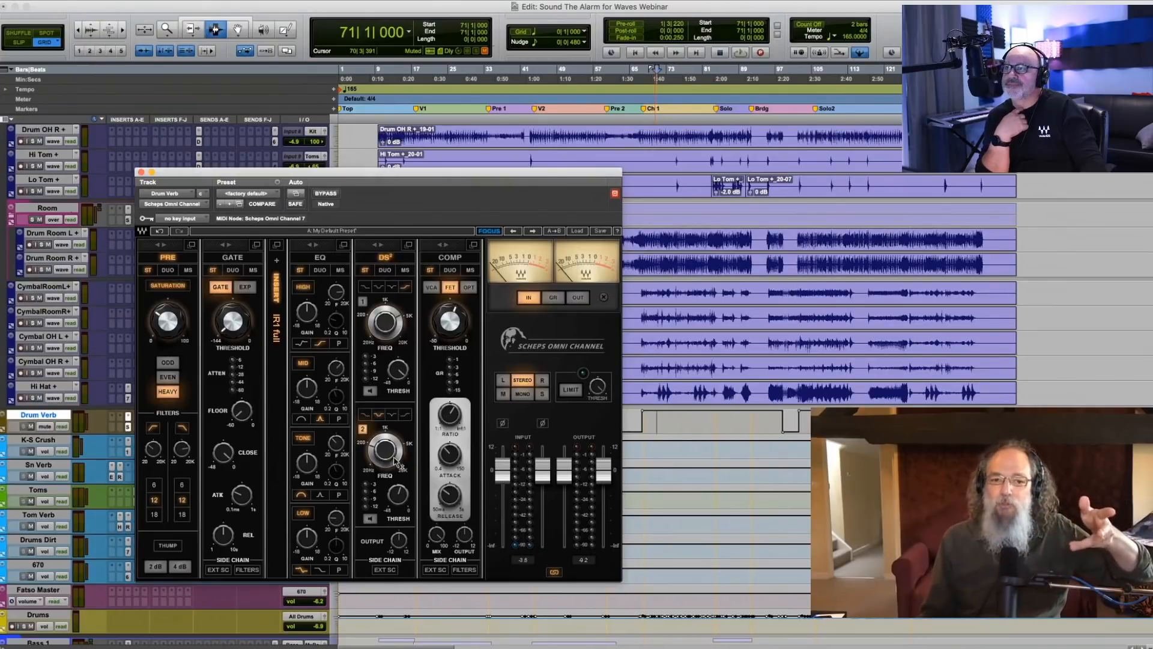
pyautogui.moveTo(376, 451)
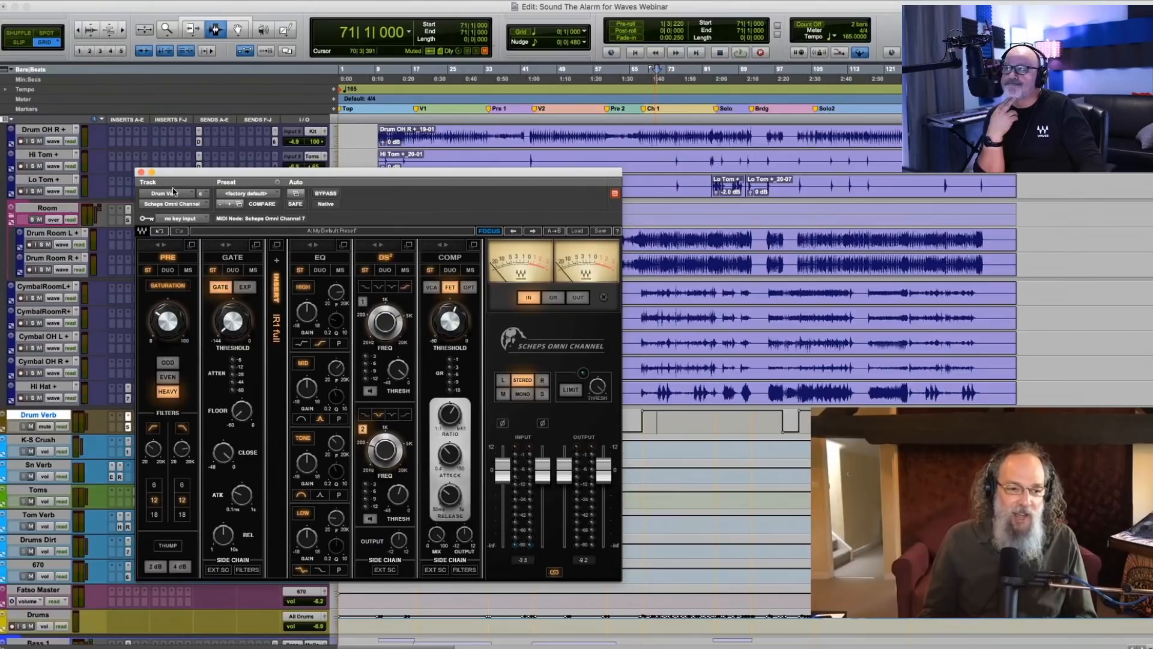
pyautogui.click(142, 173)
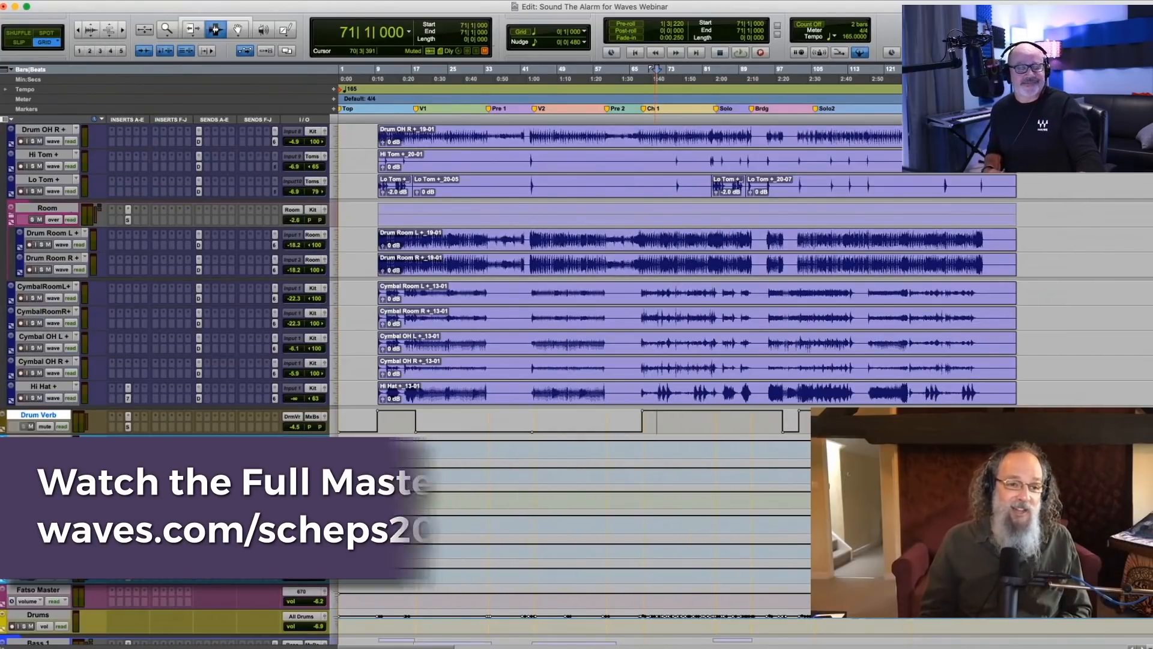
# Inspect the Drums Dirt track's MDMX Overdrive insert and its two EQ3 7-Band equalizers, and close them.
pyautogui.click(153, 551)
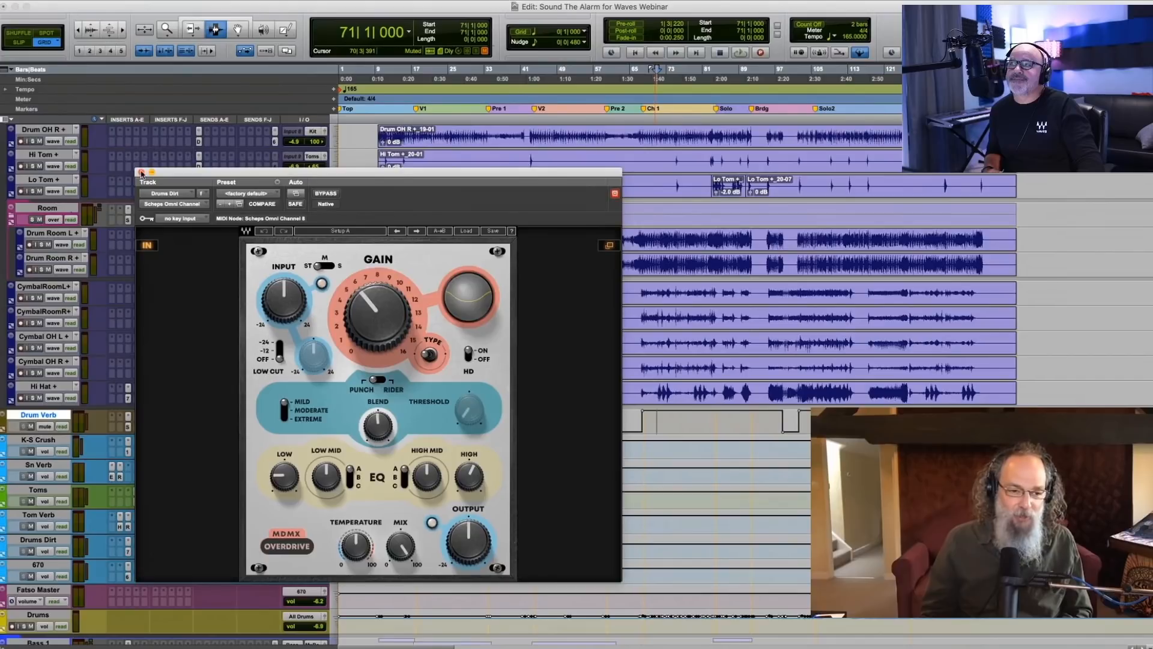
pyautogui.click(140, 173)
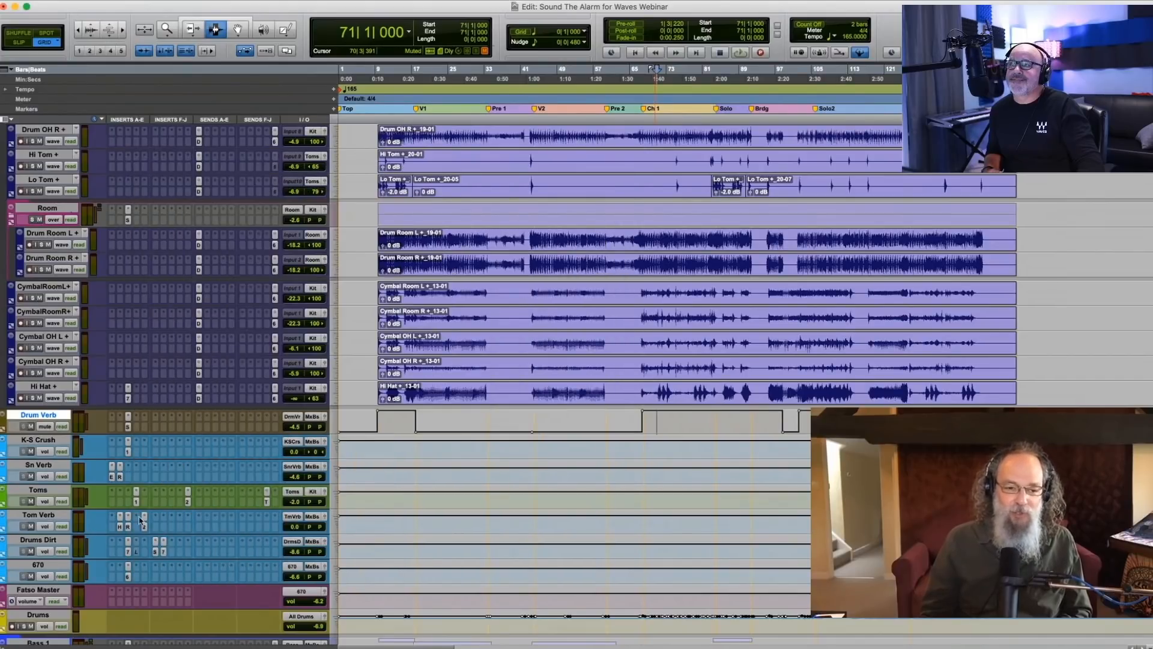
pyautogui.click(128, 552)
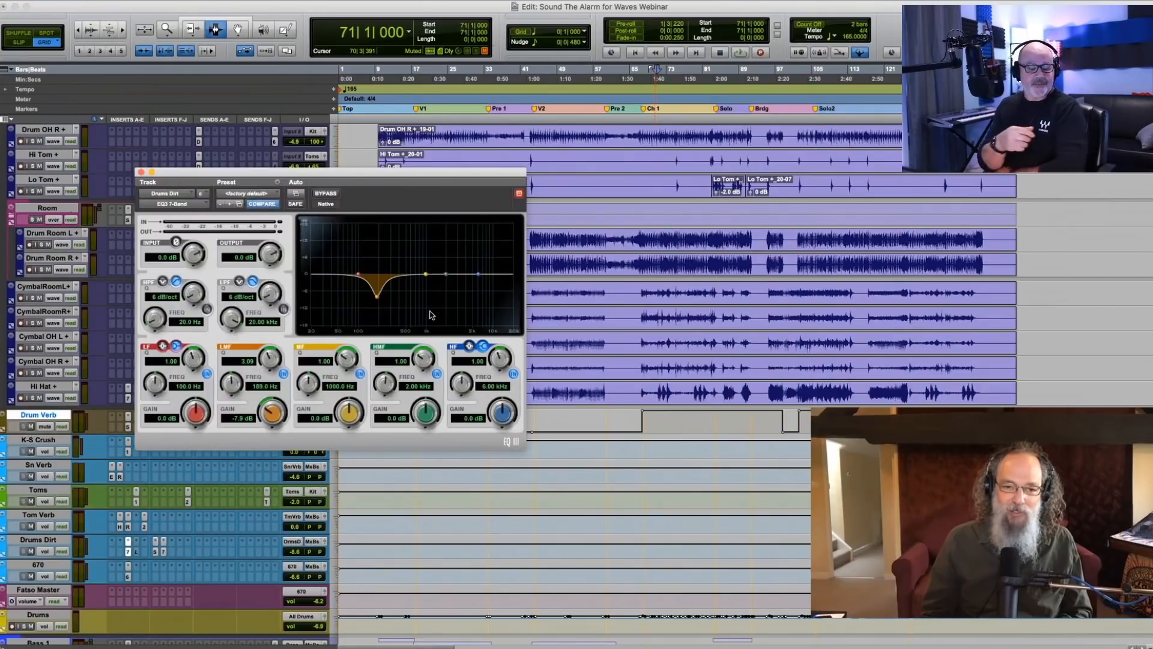
pyautogui.click(164, 552)
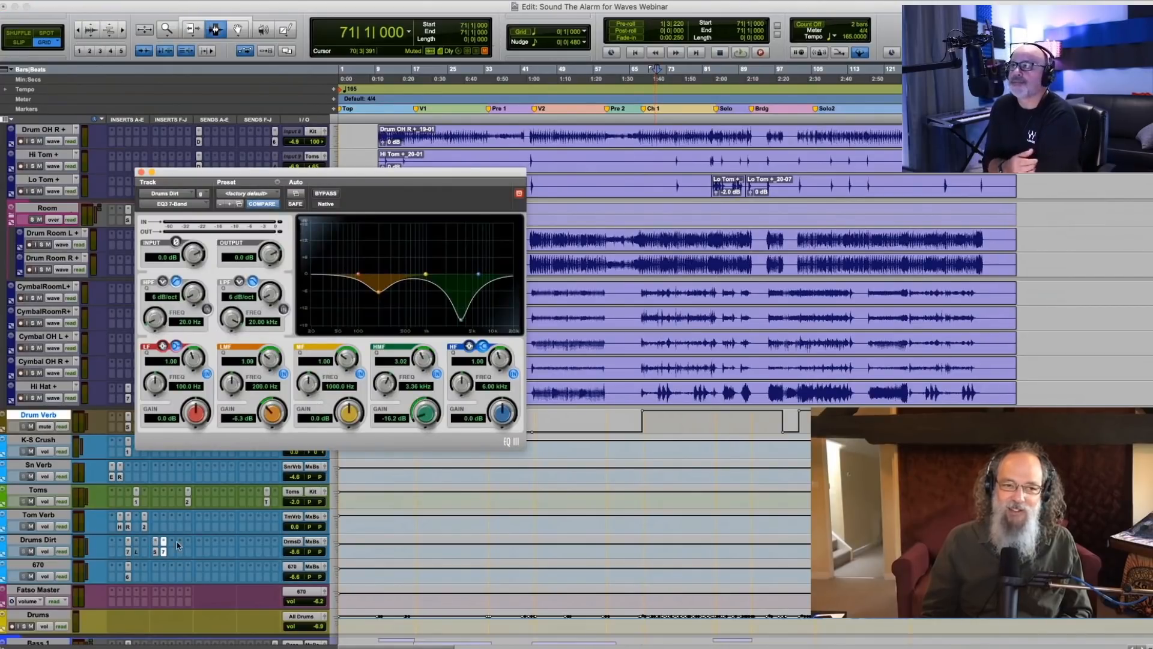
pyautogui.click(141, 173)
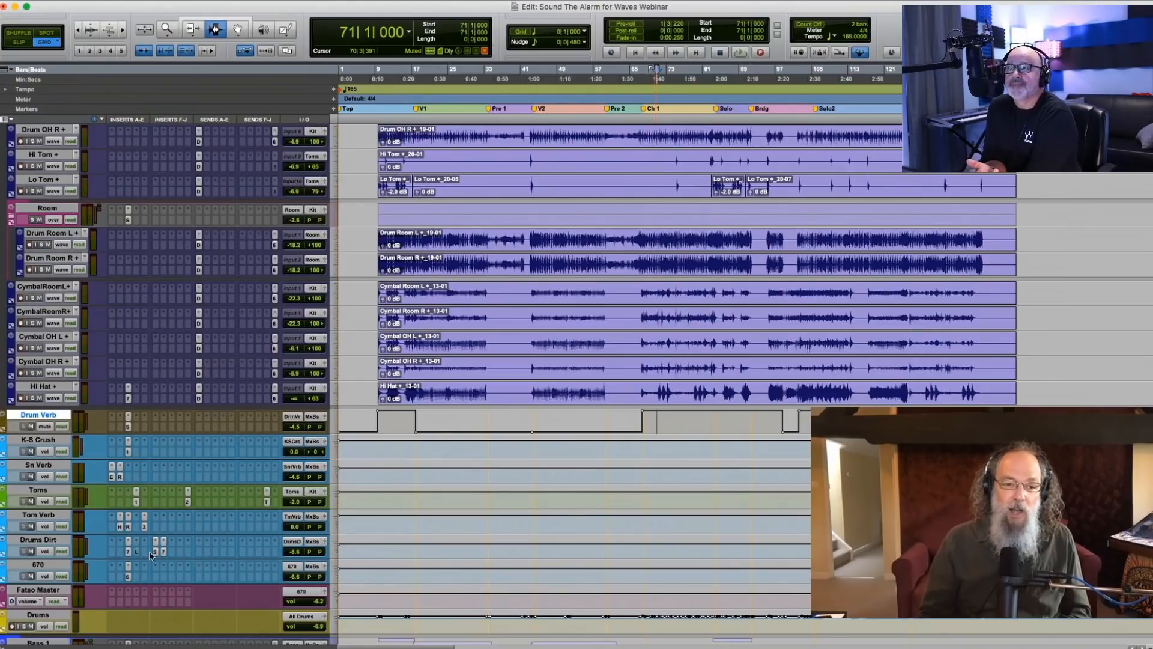
# Reopen the Drum Verb track's Omni Channel to review its modules, and close it.
pyautogui.click(130, 427)
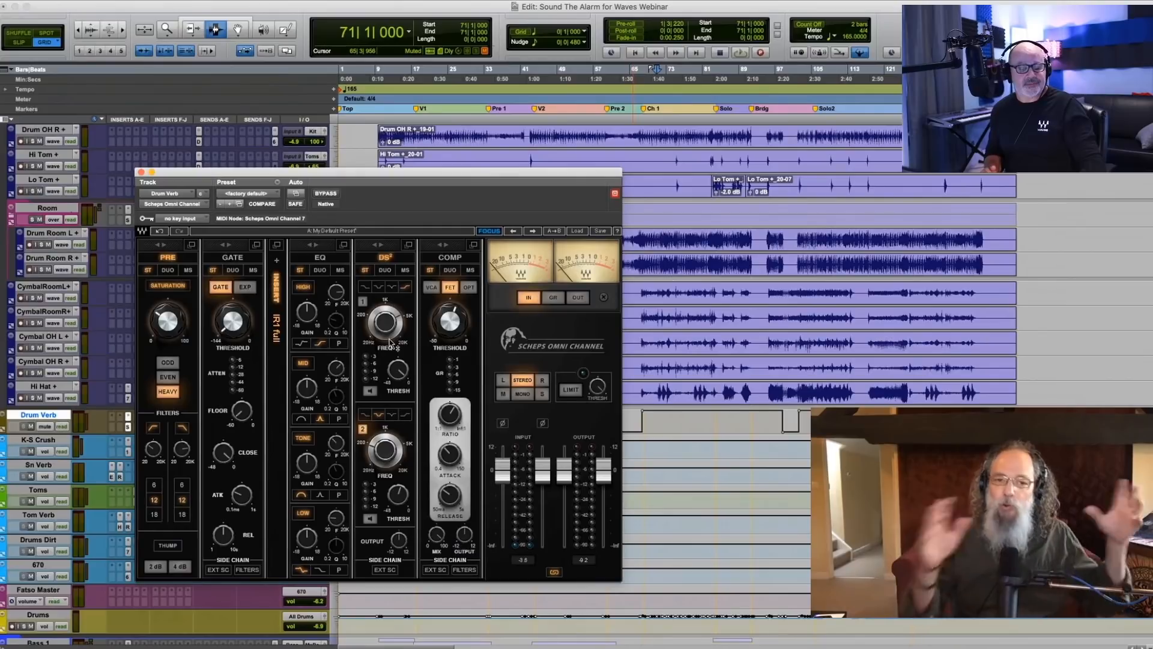
pyautogui.click(355, 308)
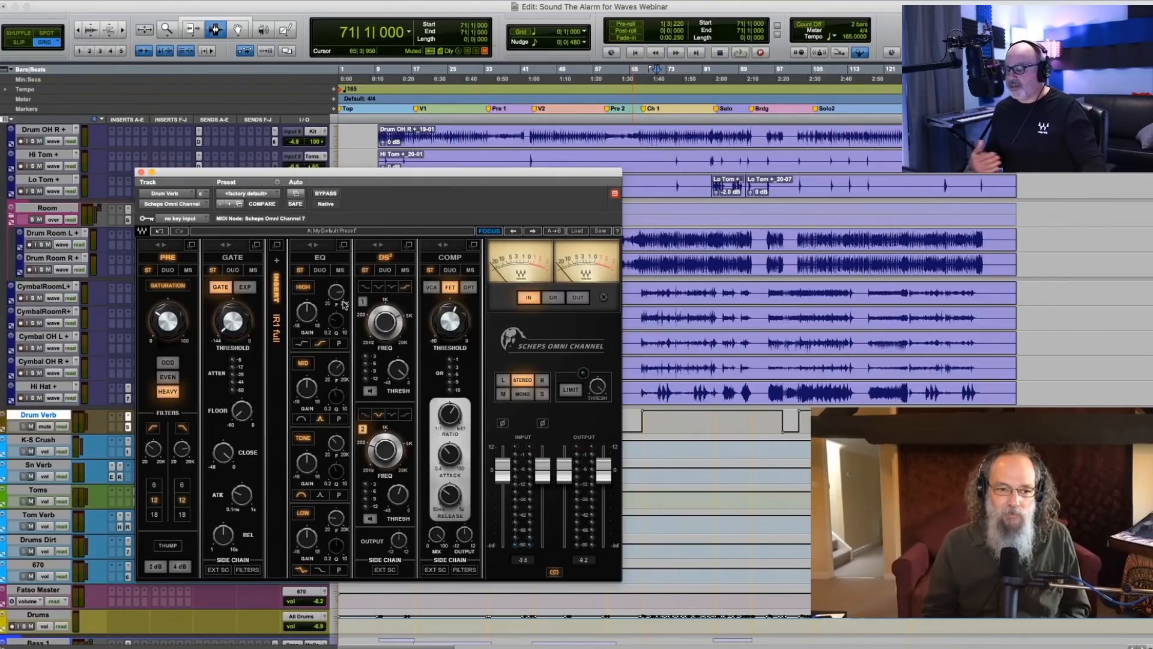
pyautogui.click(141, 172)
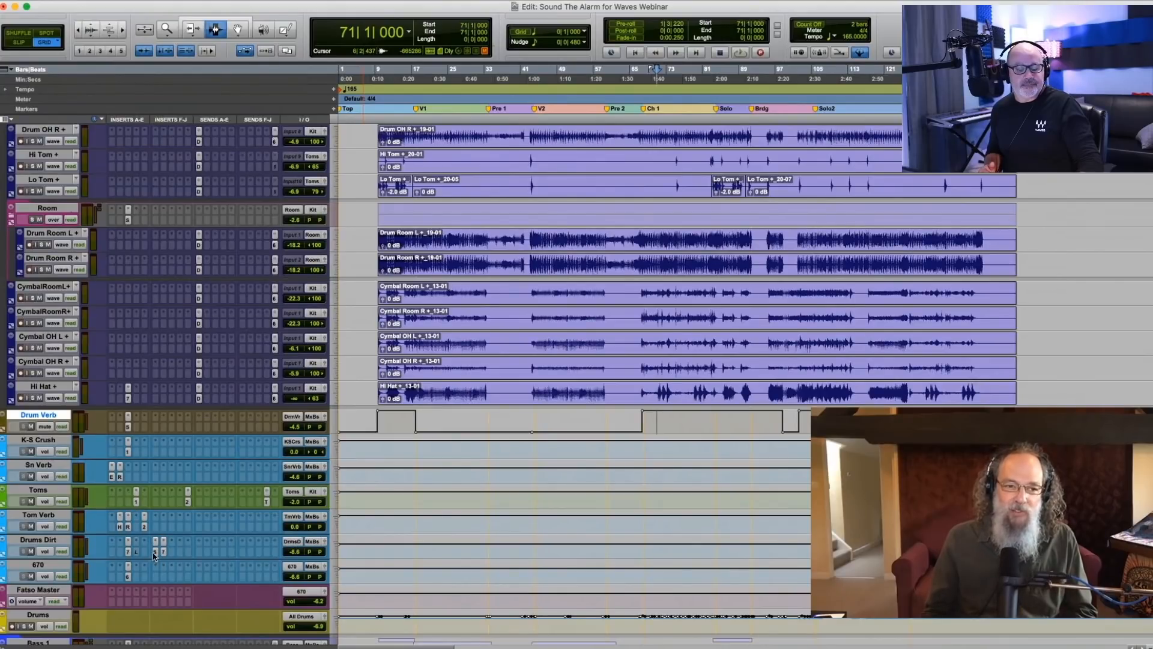
# Open the Scheps Omni Channel on the Kick In track and move its window clear of the track controls.
pyautogui.scroll(5, 152, 300)
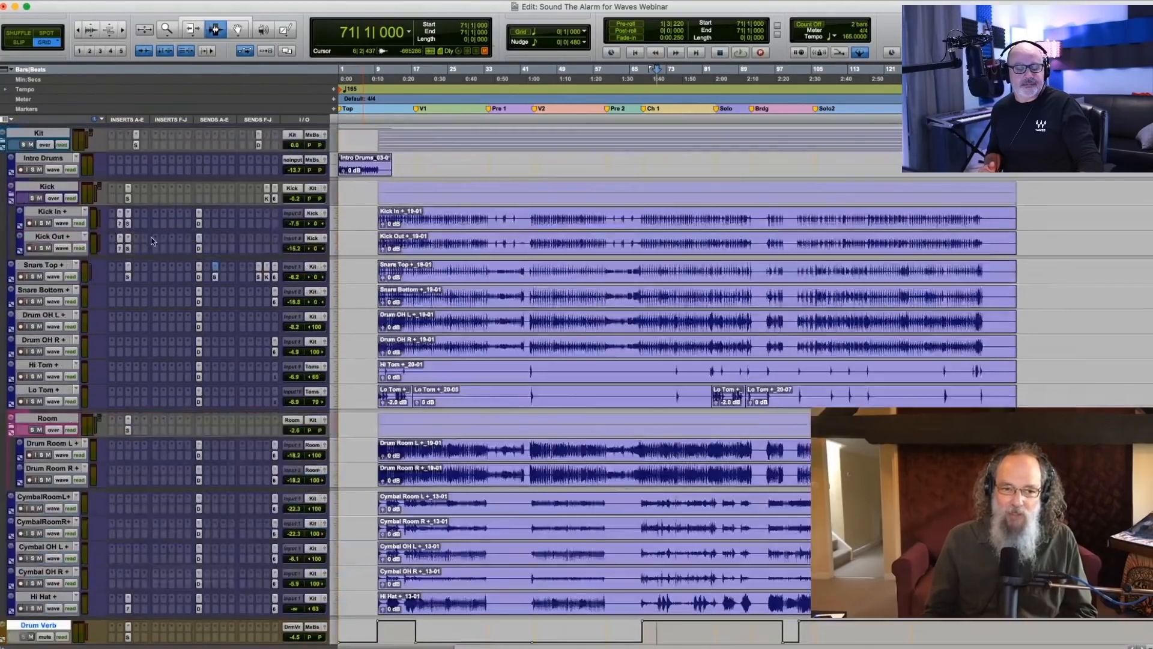
pyautogui.click(133, 225)
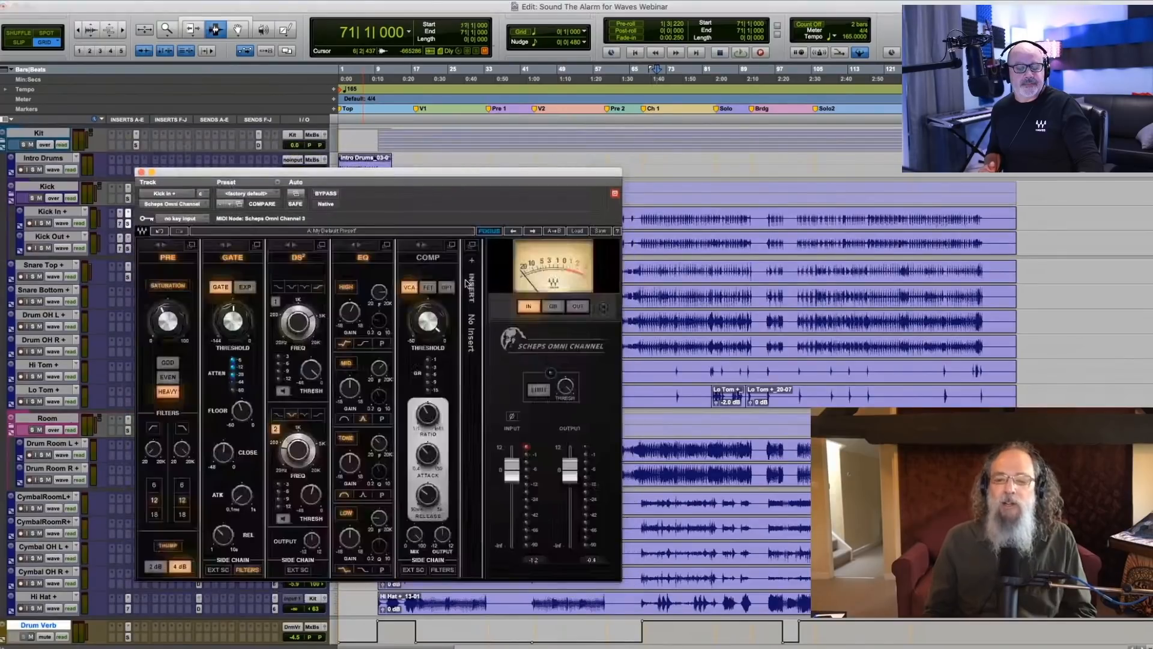
pyautogui.moveTo(401, 175); pyautogui.dragTo(668, 181)
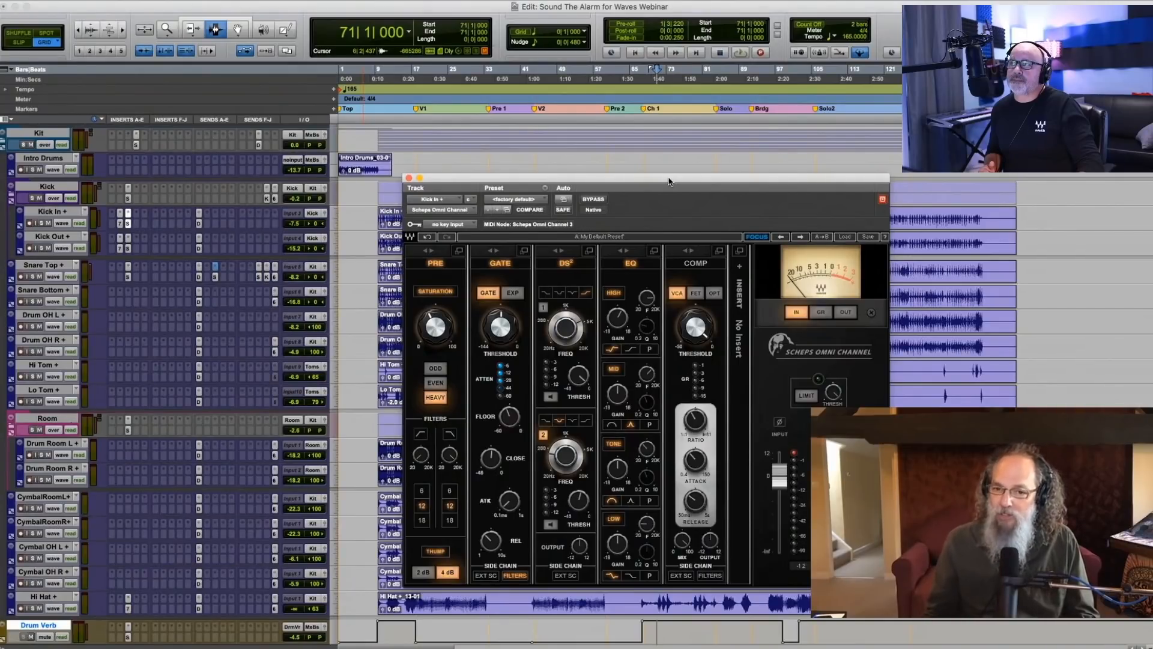
# Browse the plug-in categories available for the Kick In Omni Channel's empty insert slot, and leave it without choosing one.
pyautogui.click(740, 267)
pyautogui.moveTo(775, 272)
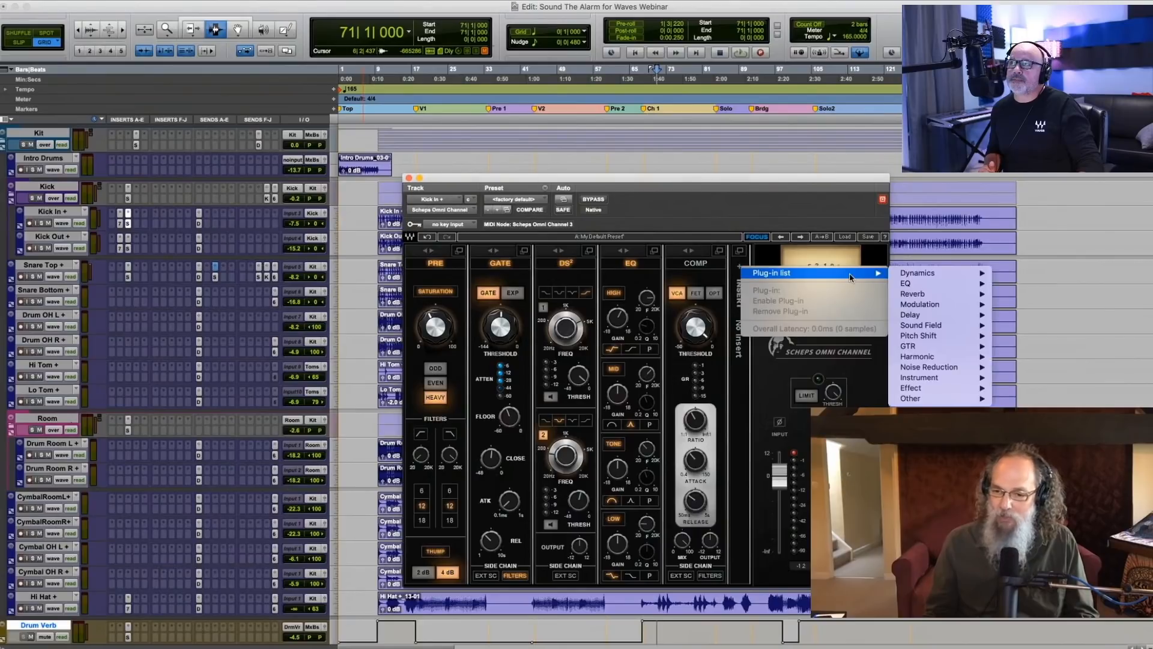
pyautogui.moveTo(919, 283)
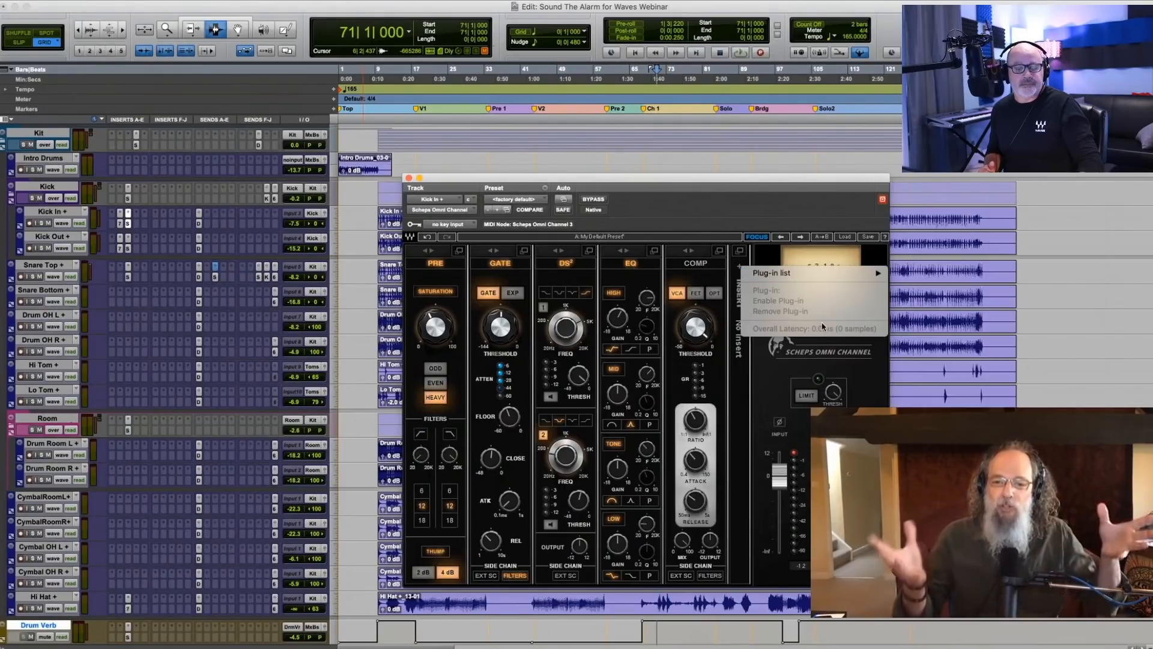
pyautogui.click(732, 204)
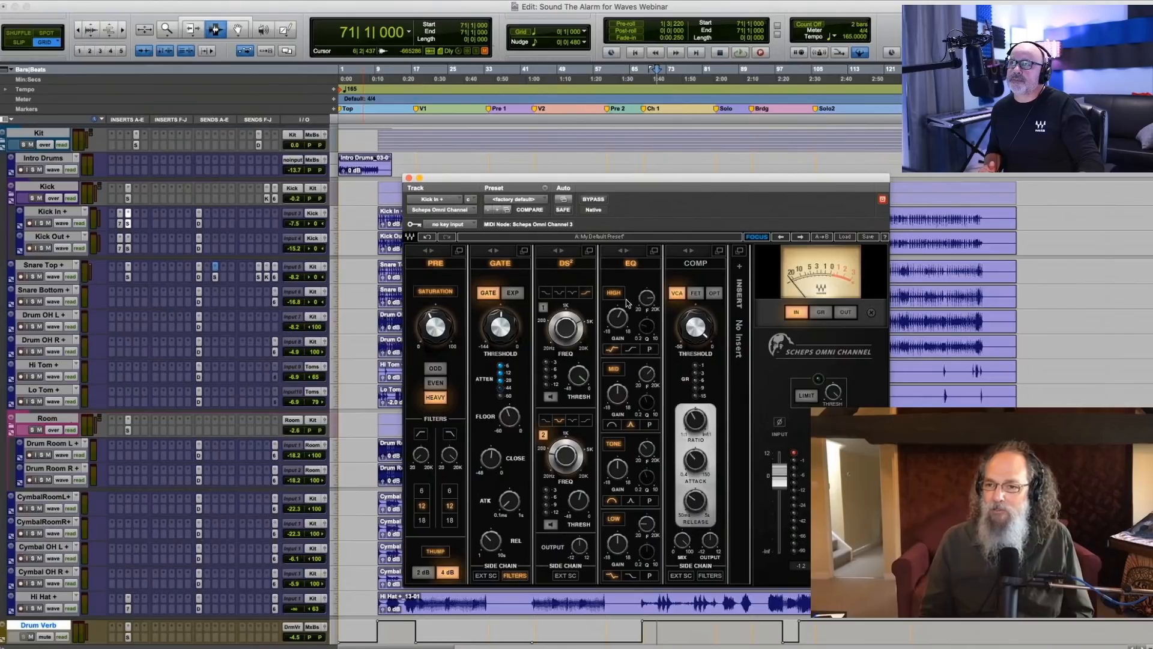
# Move the COMP module ahead of EQ in the Kick In Omni Channel and switch it on.
pyautogui.moveTo(688, 325)
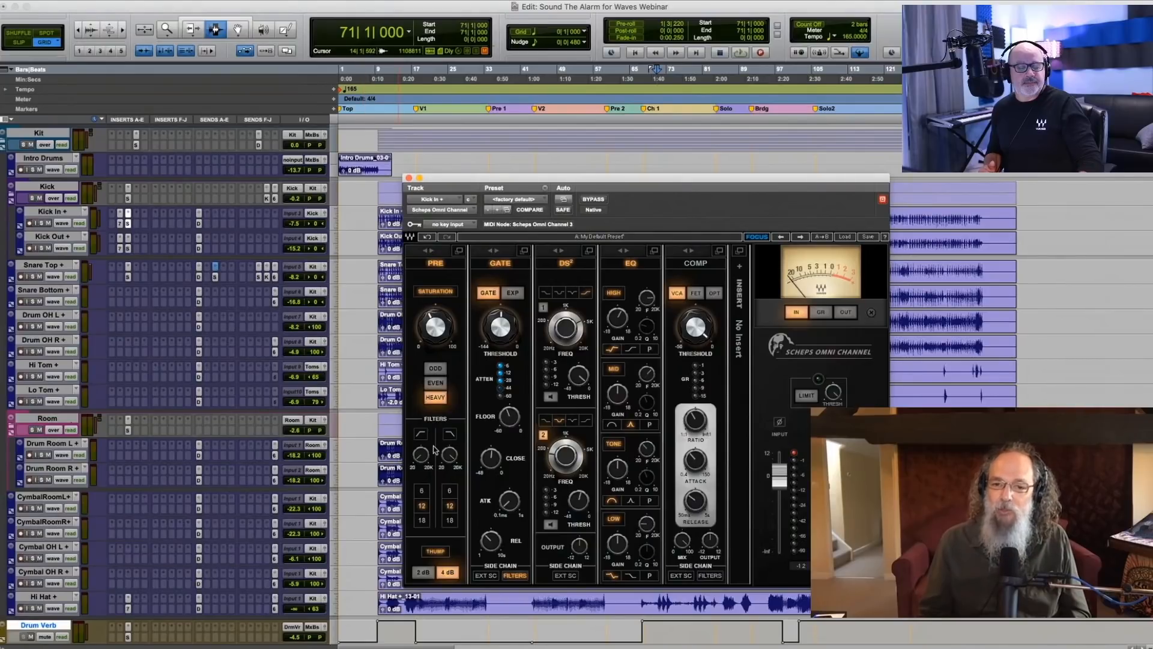
pyautogui.moveTo(688, 255); pyautogui.dragTo(608, 256)
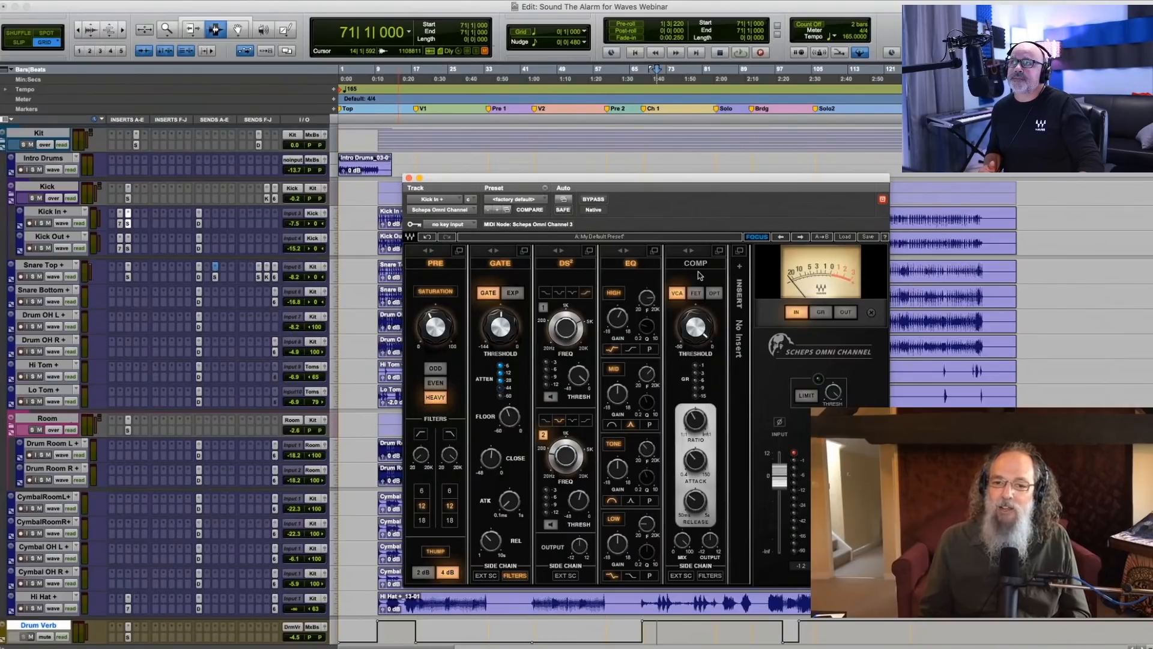
pyautogui.click(628, 251)
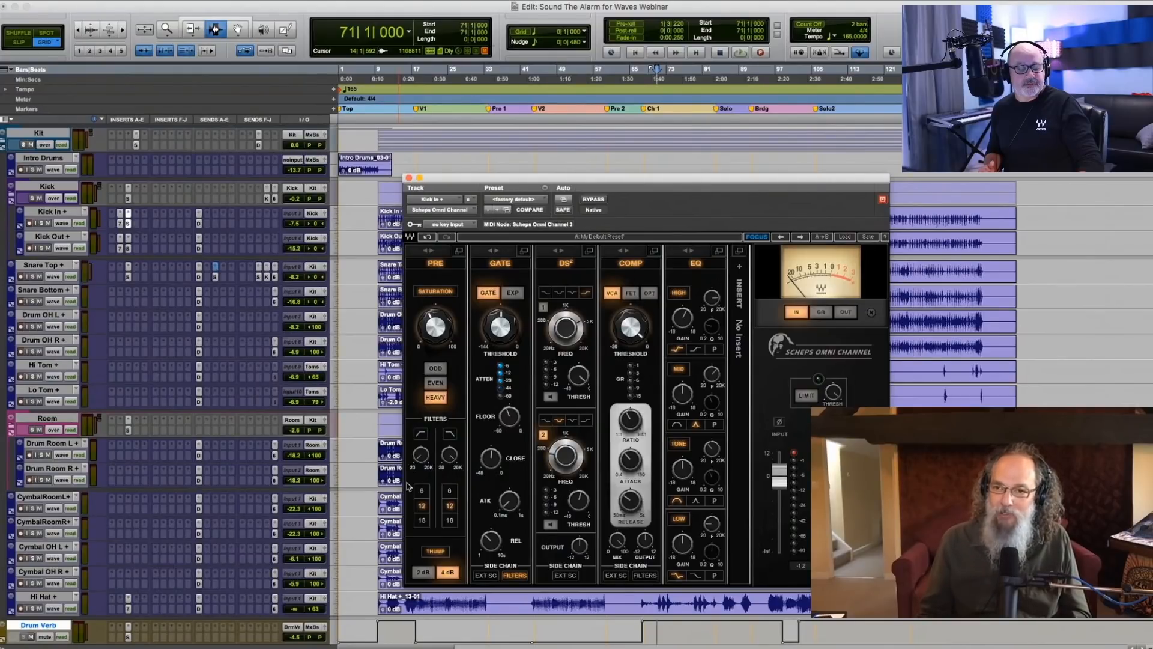
# Set the high-pass filter frequency in the Kick In Omni Channel's PRE module to 310.
pyautogui.moveTo(423, 455); pyautogui.dragTo(395, 351)
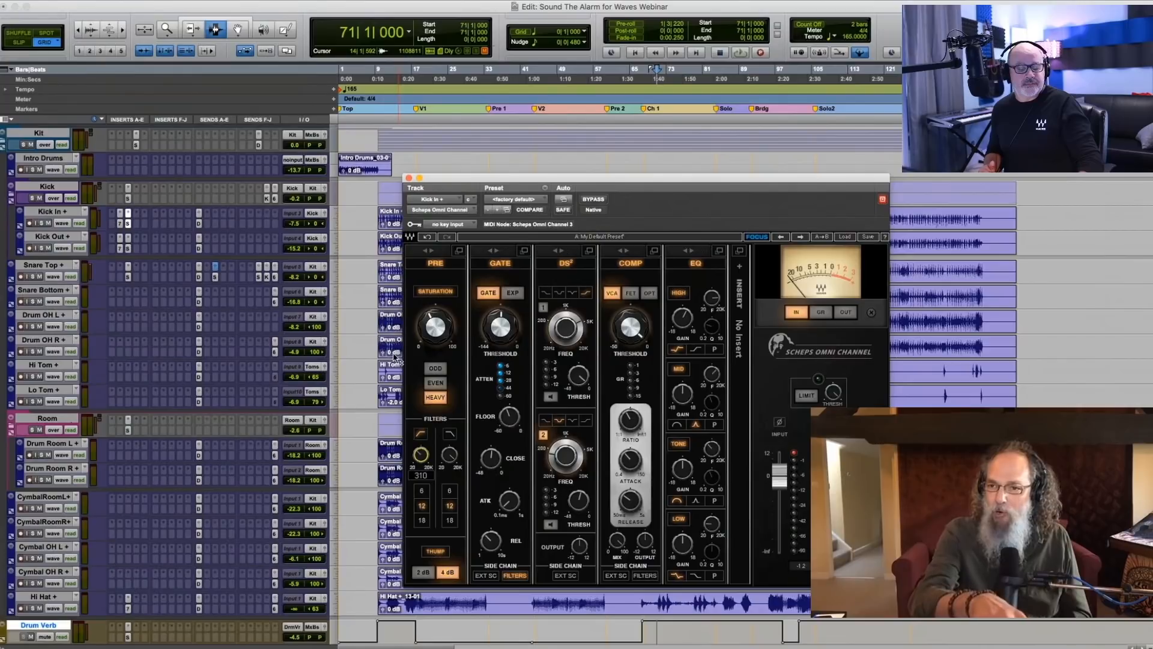
pyautogui.moveTo(422, 454); pyautogui.dragTo(423, 457)
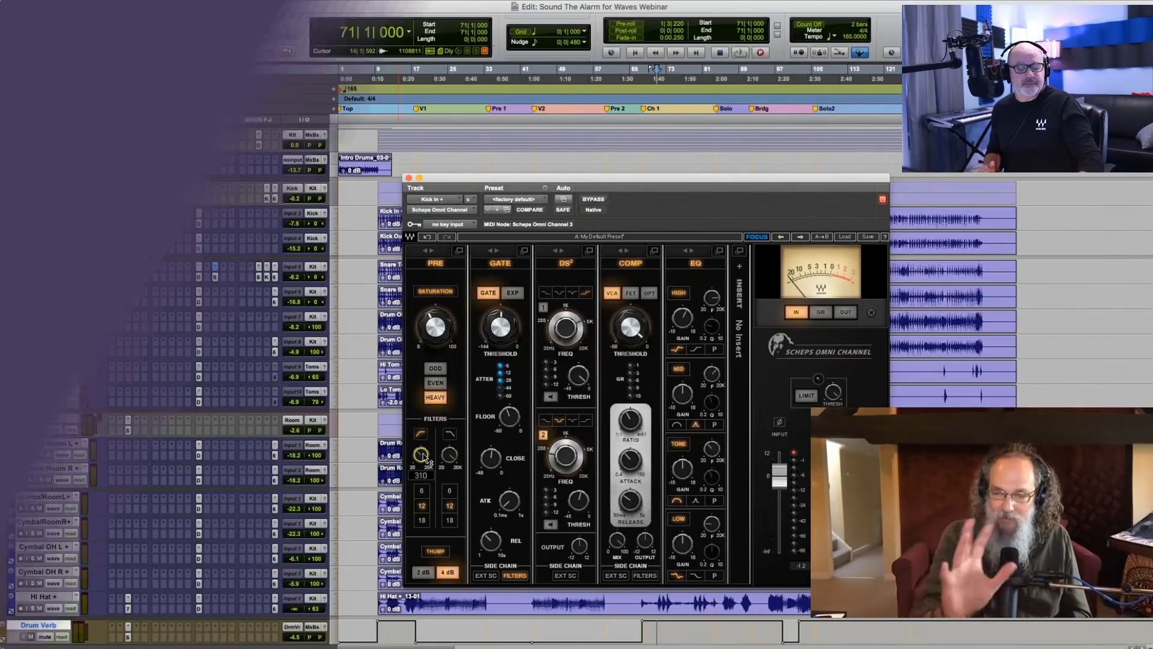